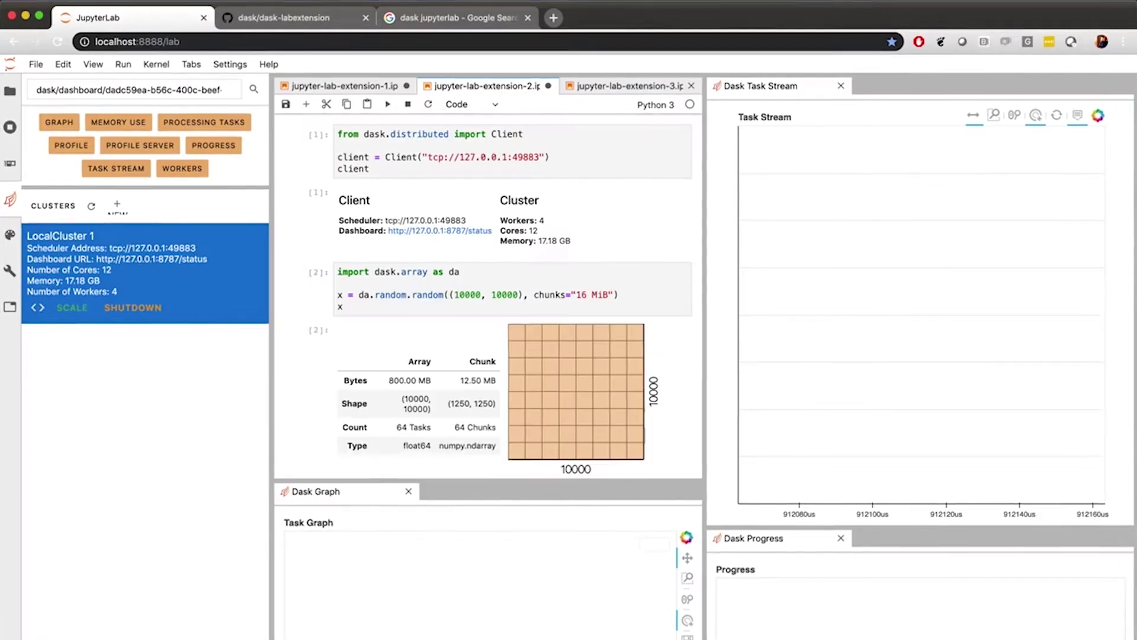
# Compute y = (x + x.T) - x.mean(axis=0) and its sum, yielding 49998819.68107158
pyautogui.hotkey('shift', 'Return')
pyautogui.scroll(3, 502, 226)
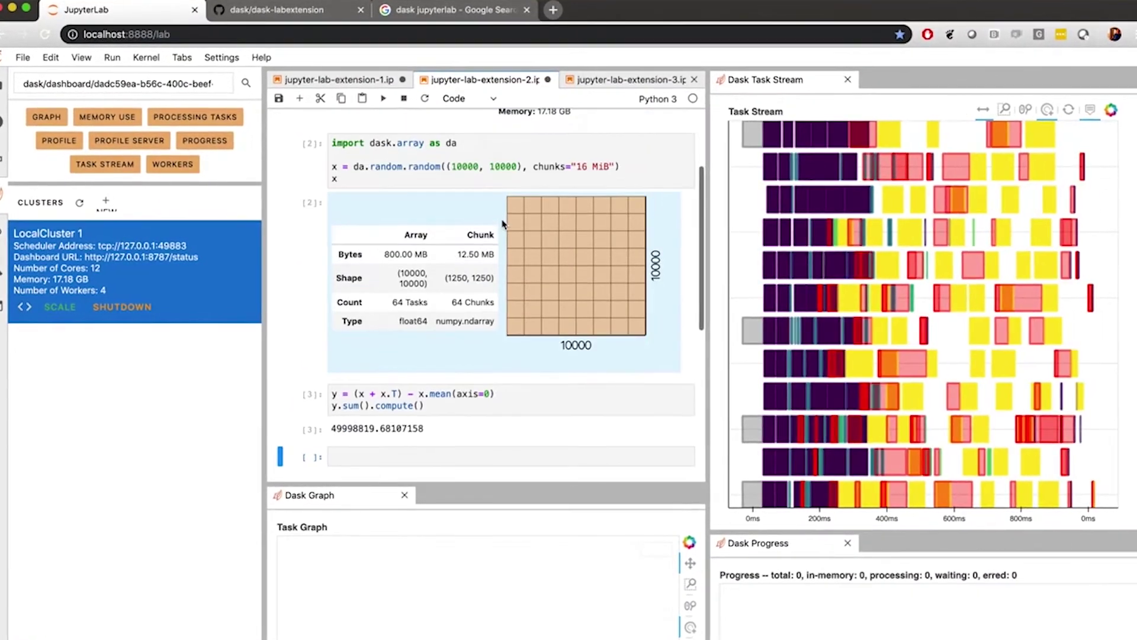
pyautogui.scroll(2, 502, 225)
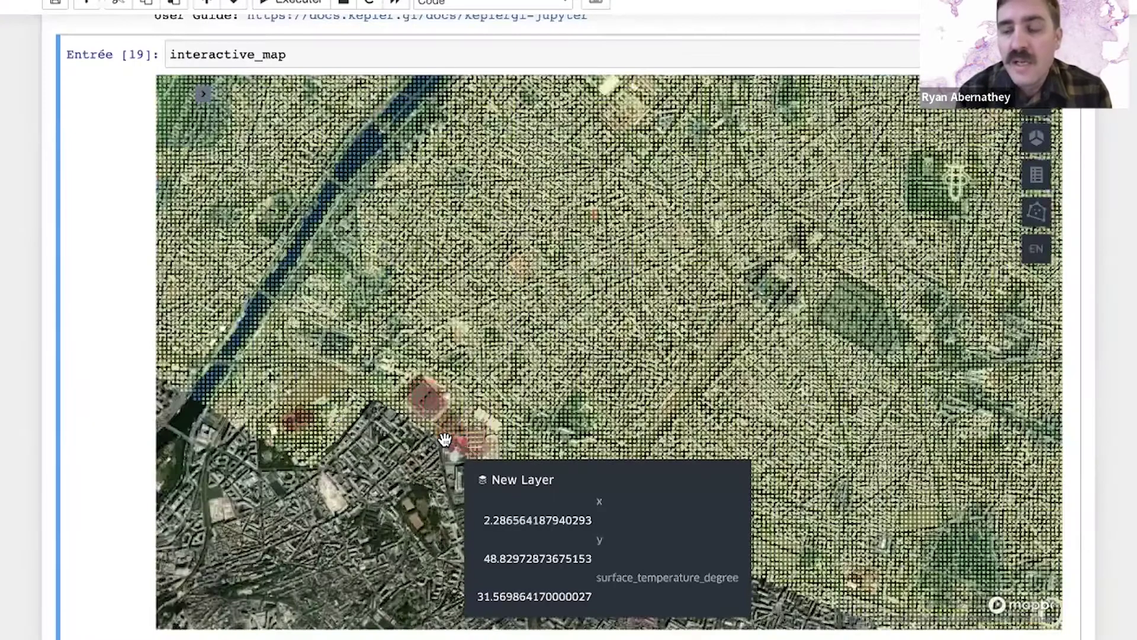
pyautogui.scroll(3, 439, 413)
pyautogui.scroll(3, 440, 412)
pyautogui.scroll(3, 439, 413)
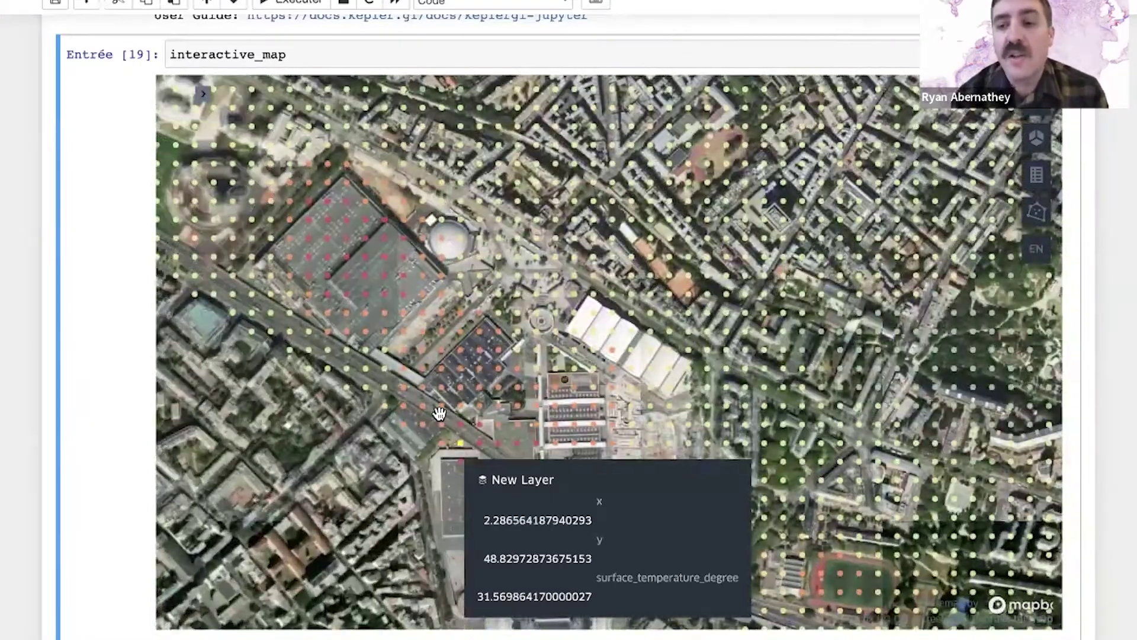